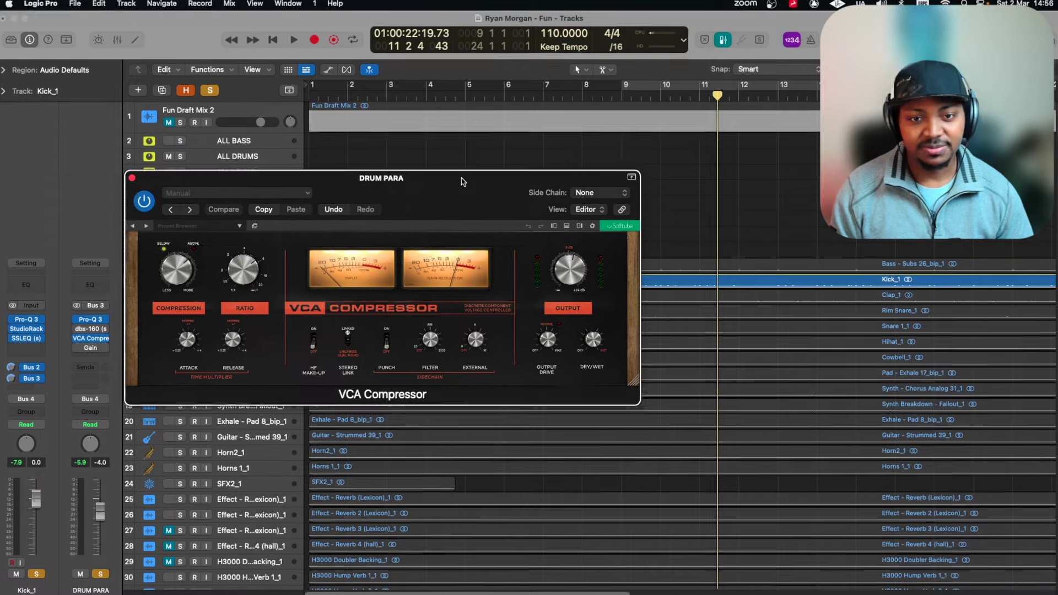
Step: Move the compressor aside and read Softube's VCA Compressor web page in Safari
{"action": "left_click_drag", "start_coordinate": [469, 179], "coordinate": [405, 182]}
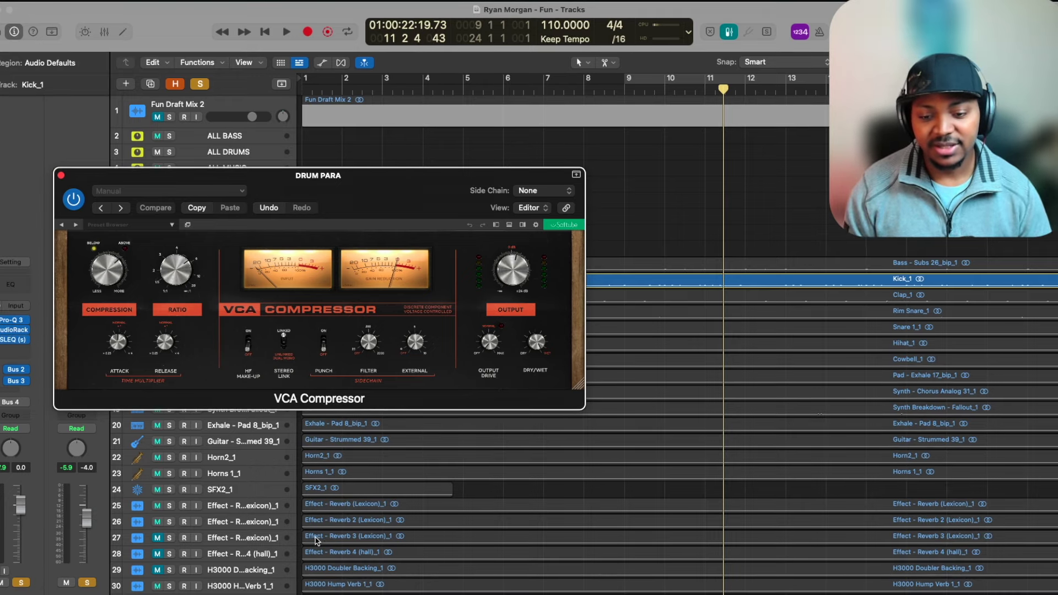
{"action": "mouse_move", "coordinate": [251, 575]}
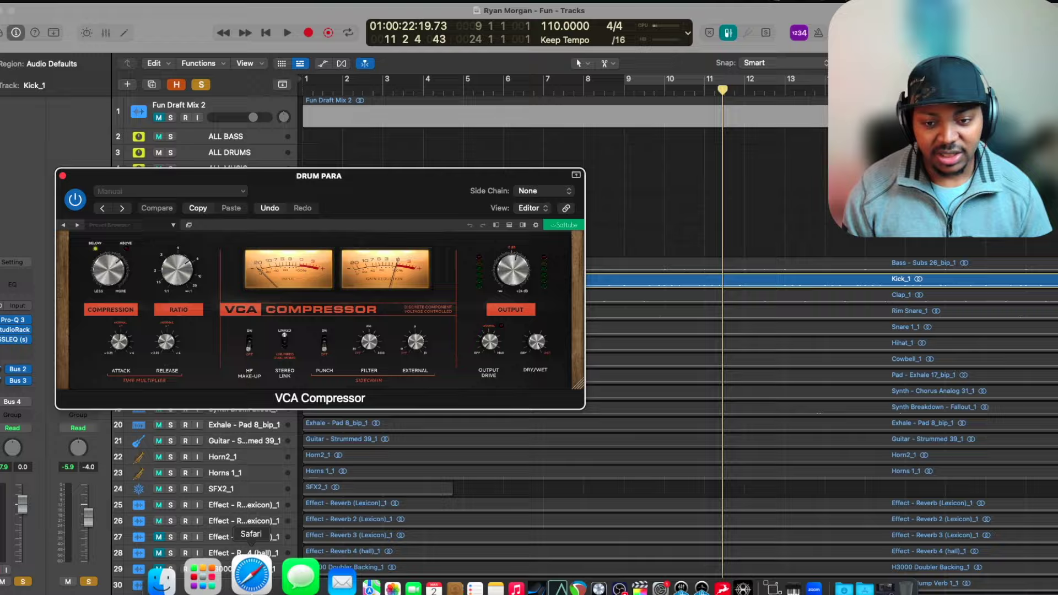
{"action": "left_click", "coordinate": [253, 570]}
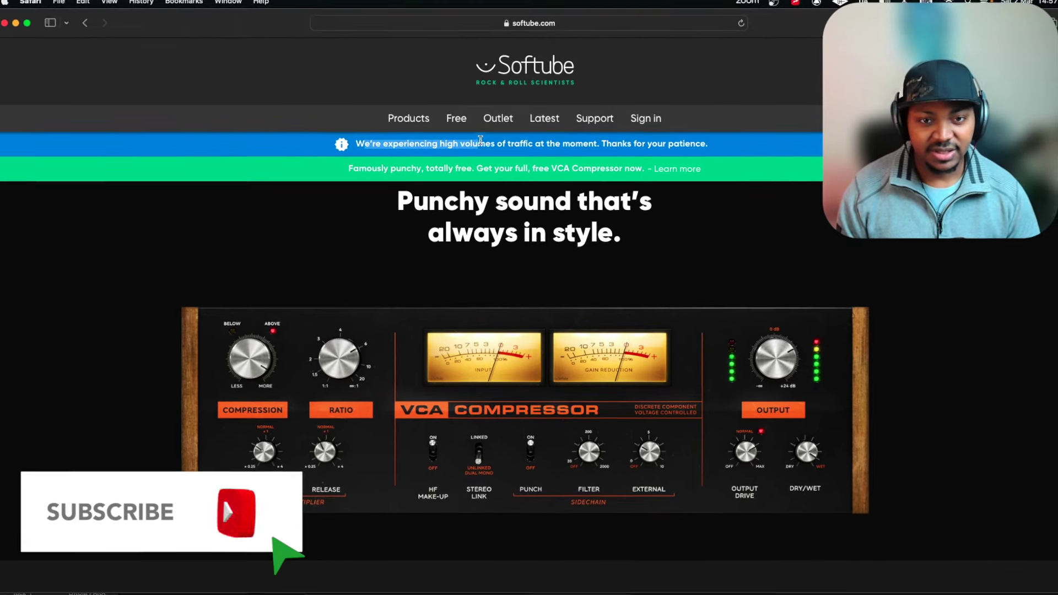
{"action": "left_click_drag", "start_coordinate": [356, 143], "coordinate": [580, 143]}
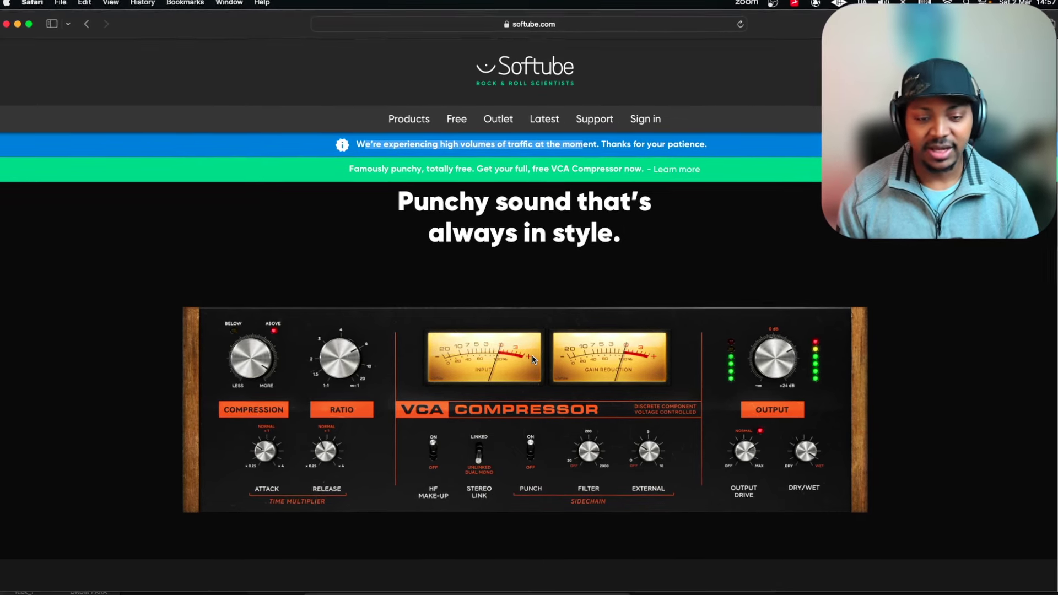
{"action": "scroll", "coordinate": [536, 302], "scroll_direction": "down", "scroll_amount": 2}
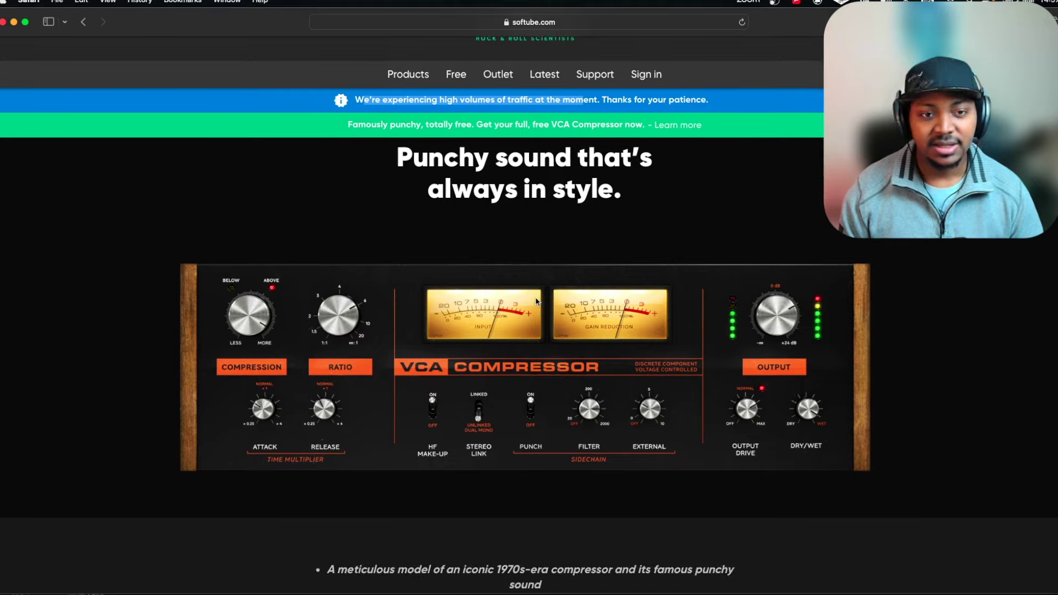
{"action": "scroll", "coordinate": [536, 303], "scroll_direction": "down", "scroll_amount": 2}
{"action": "scroll", "coordinate": [536, 303], "scroll_direction": "down", "scroll_amount": 2}
{"action": "scroll", "coordinate": [536, 303], "scroll_direction": "down", "scroll_amount": 2}
{"action": "scroll", "coordinate": [536, 302], "scroll_direction": "down", "scroll_amount": 4}
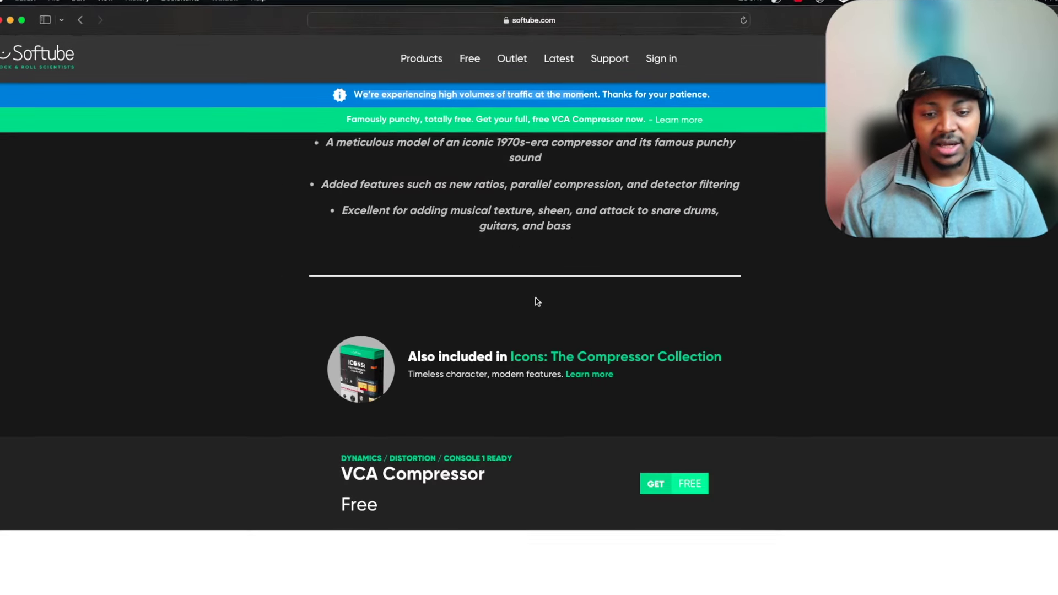
{"action": "scroll", "coordinate": [535, 302], "scroll_direction": "down", "scroll_amount": 4}
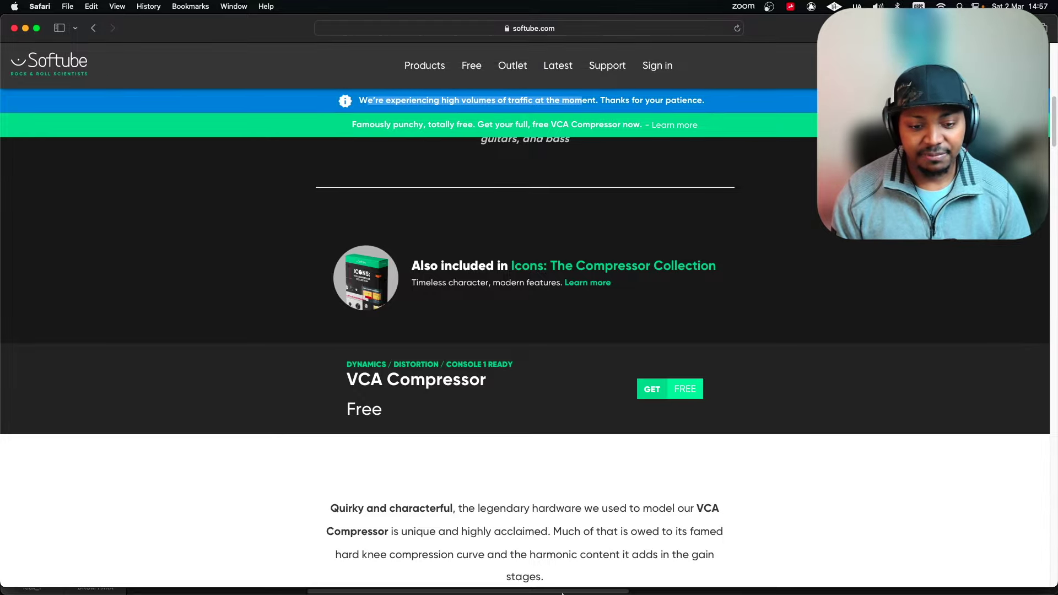
{"action": "mouse_move", "coordinate": [563, 594]}
{"action": "left_click", "coordinate": [574, 562]}
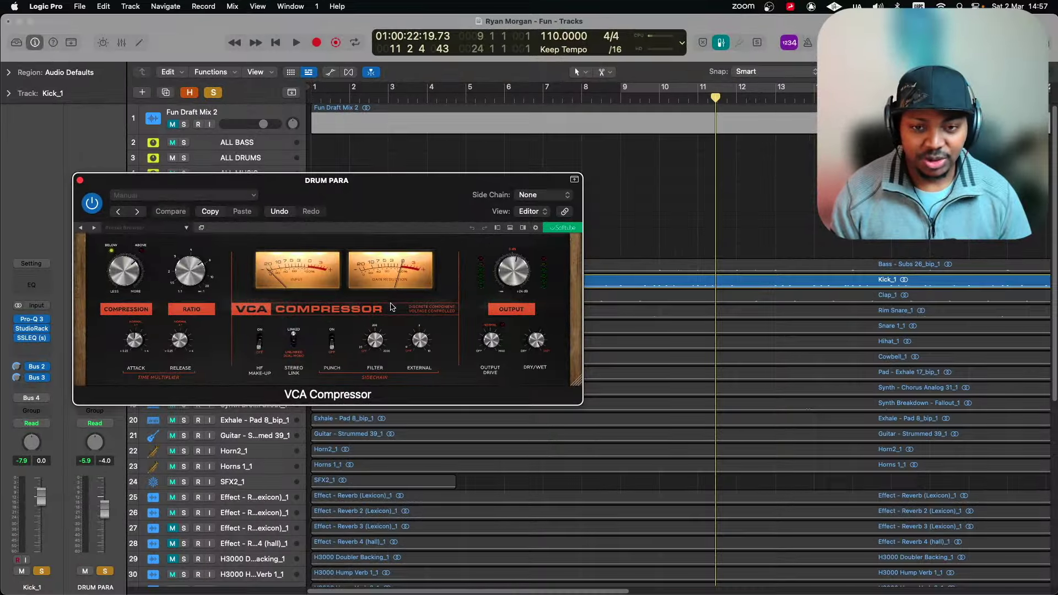
{"action": "left_click_drag", "start_coordinate": [320, 194], "coordinate": [344, 183]}
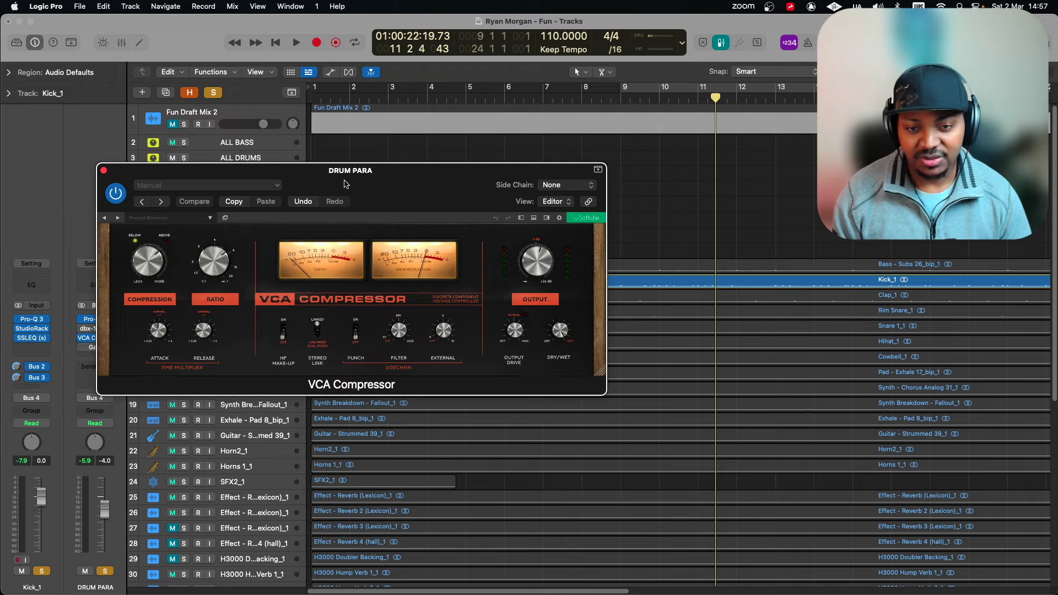
{"action": "mouse_move", "coordinate": [345, 183]}
{"action": "left_mouse_down"}
{"action": "mouse_move", "coordinate": [411, 200]}
{"action": "mouse_move", "coordinate": [401, 172]}
{"action": "left_mouse_up"}
{"action": "left_click", "coordinate": [94, 328]}
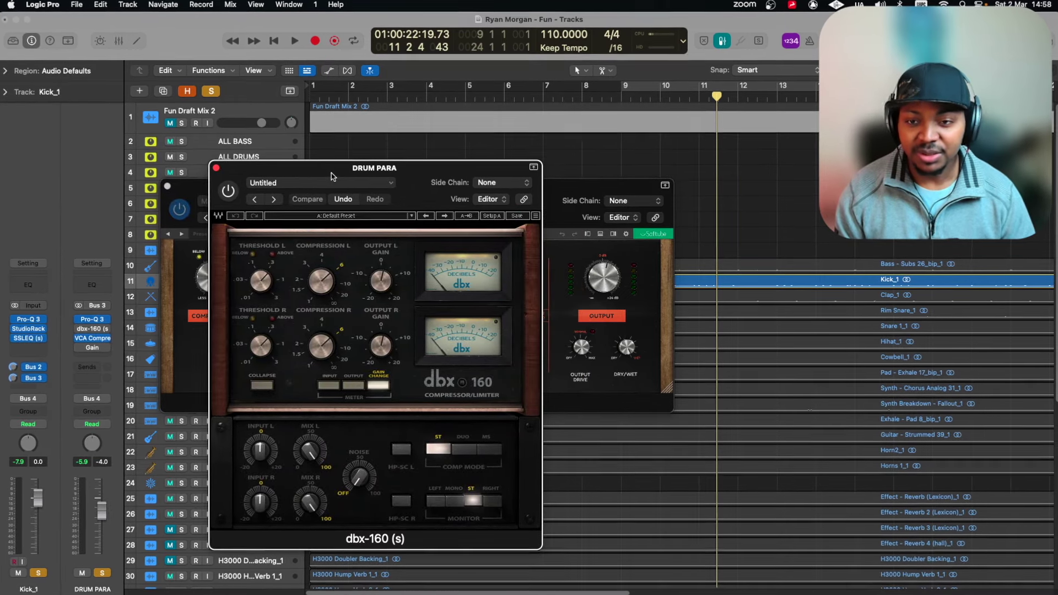
{"action": "left_click", "coordinate": [216, 168]}
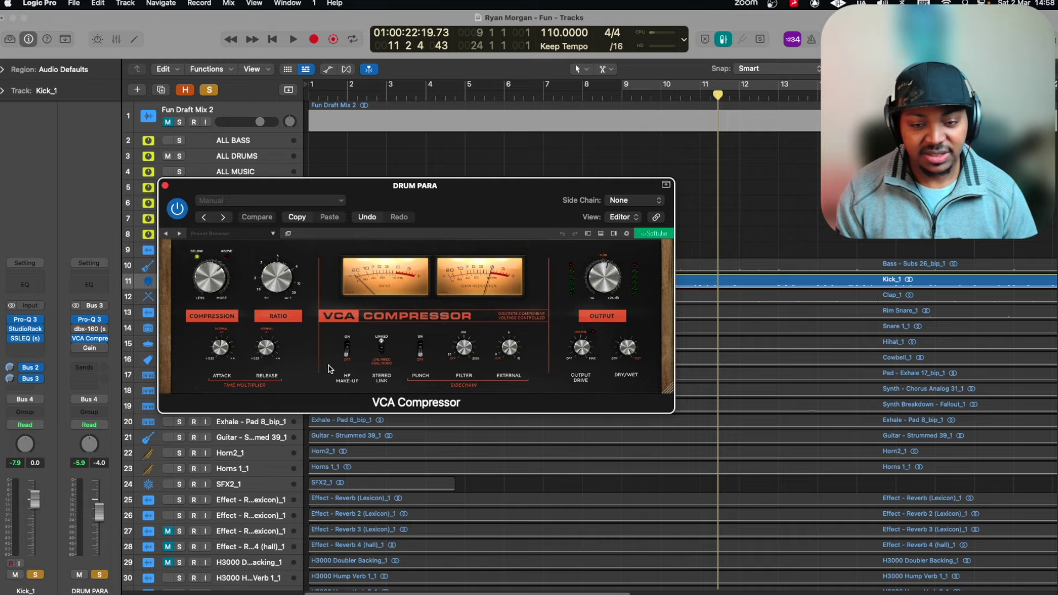
{"action": "left_click_drag", "start_coordinate": [445, 194], "coordinate": [440, 238]}
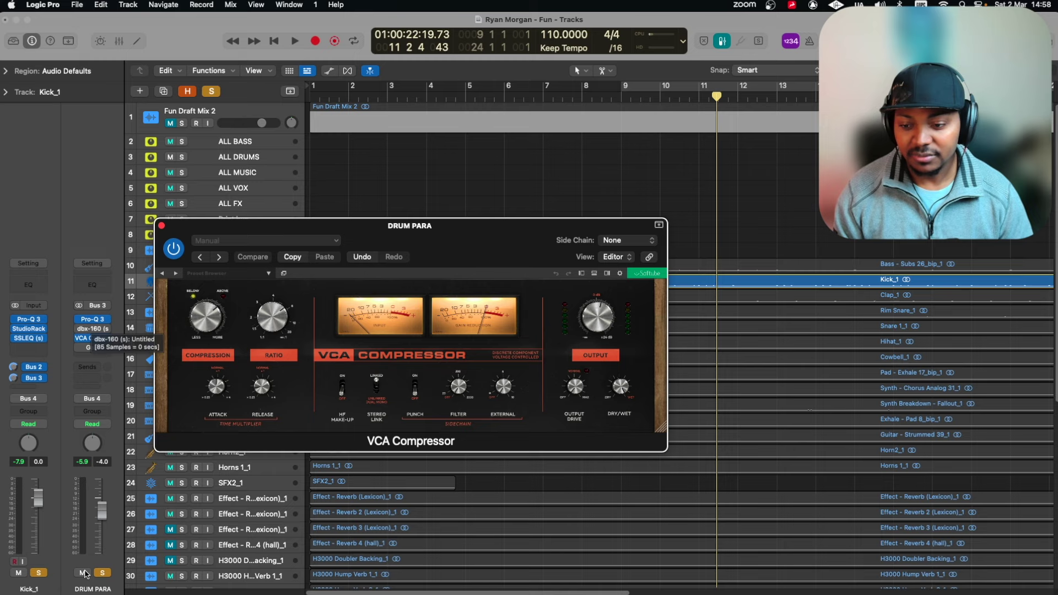
Step: Unsolo Kick_1, then play and stop the full drum mix through DRUM PARA
{"action": "left_click", "coordinate": [38, 574]}
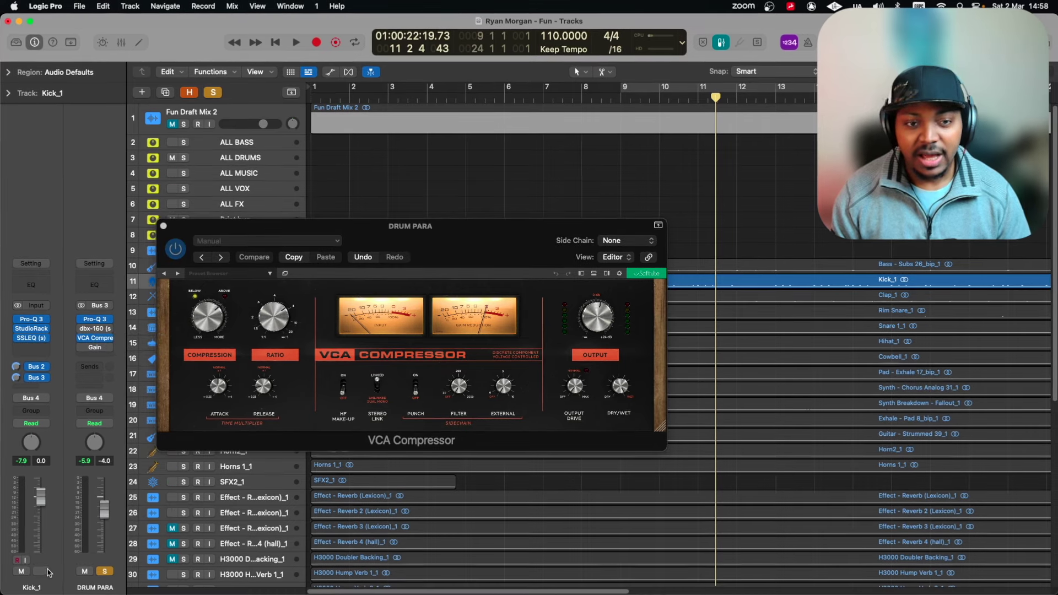
{"action": "left_click", "coordinate": [47, 572]}
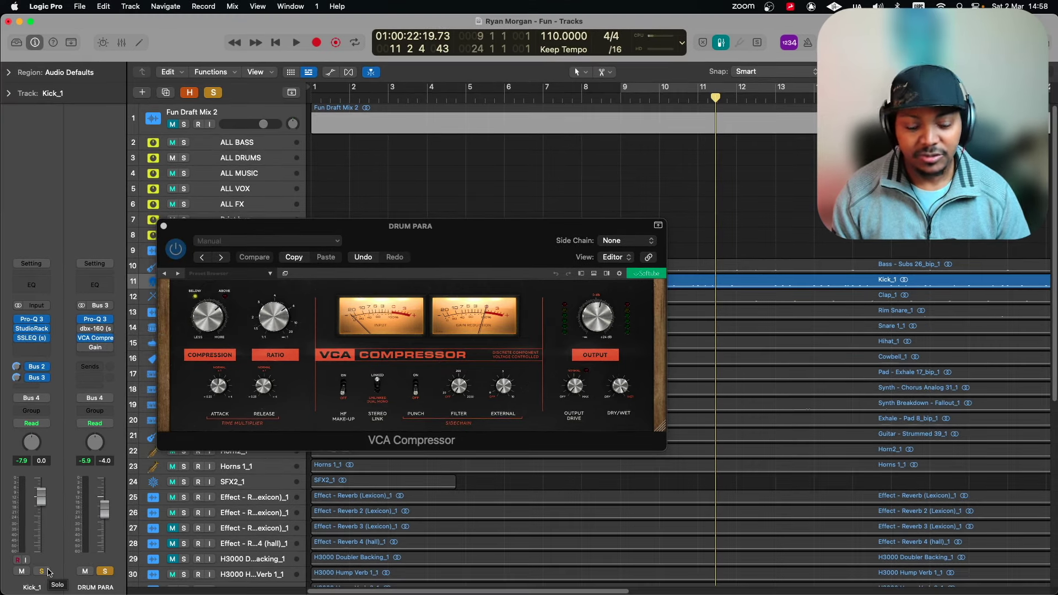
{"action": "key", "text": "space"}
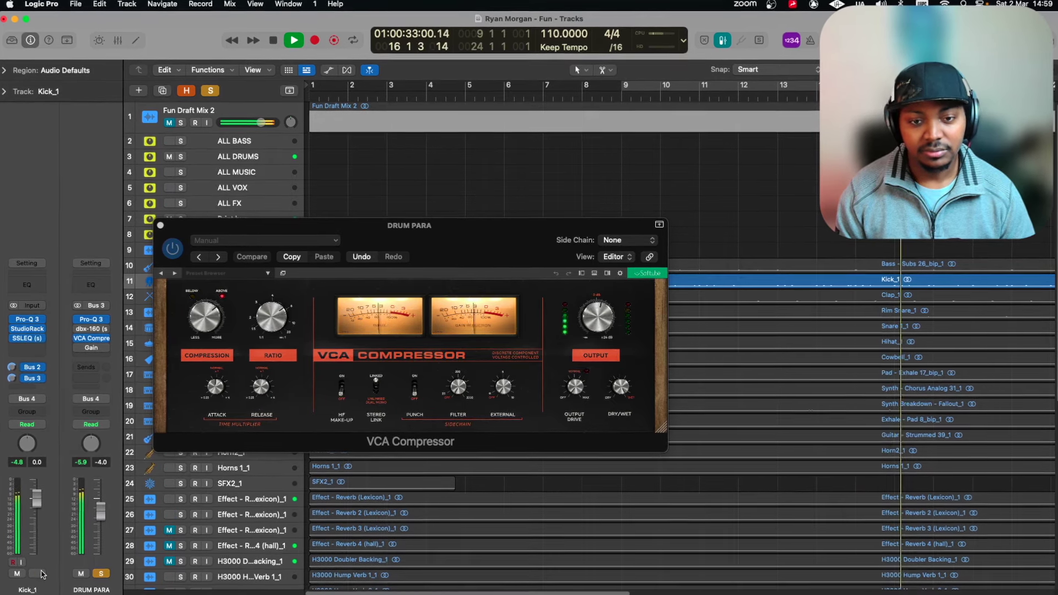
{"action": "key", "text": "space"}
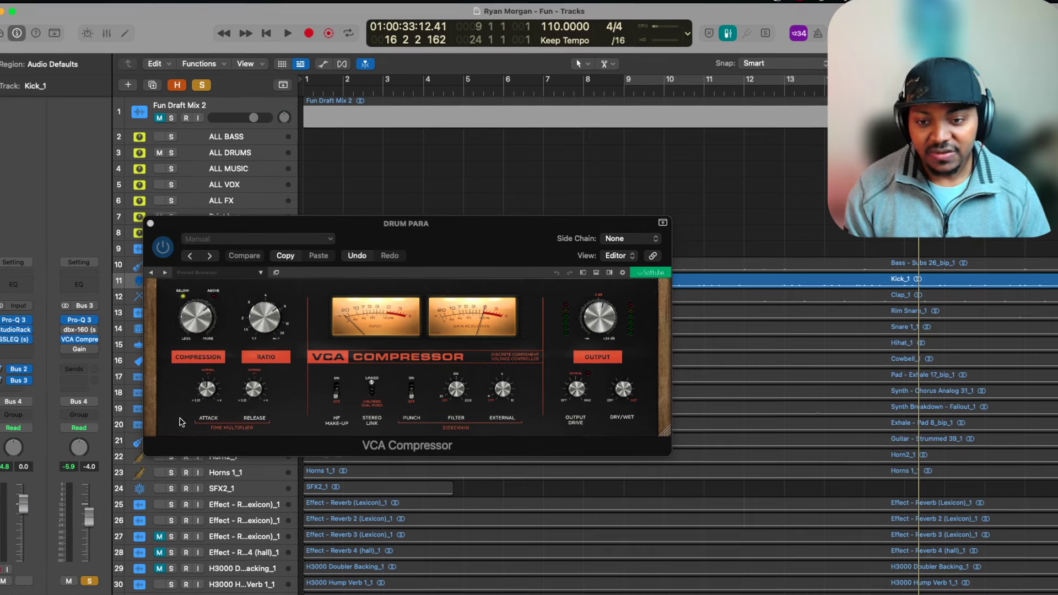
{"action": "left_click", "coordinate": [263, 320]}
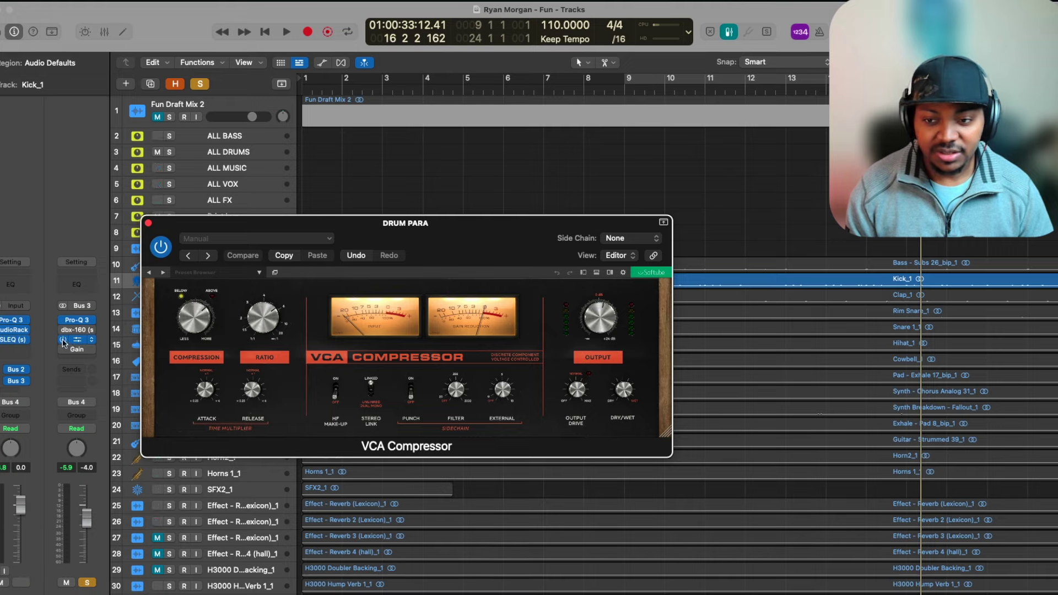
{"action": "left_click", "coordinate": [77, 330]}
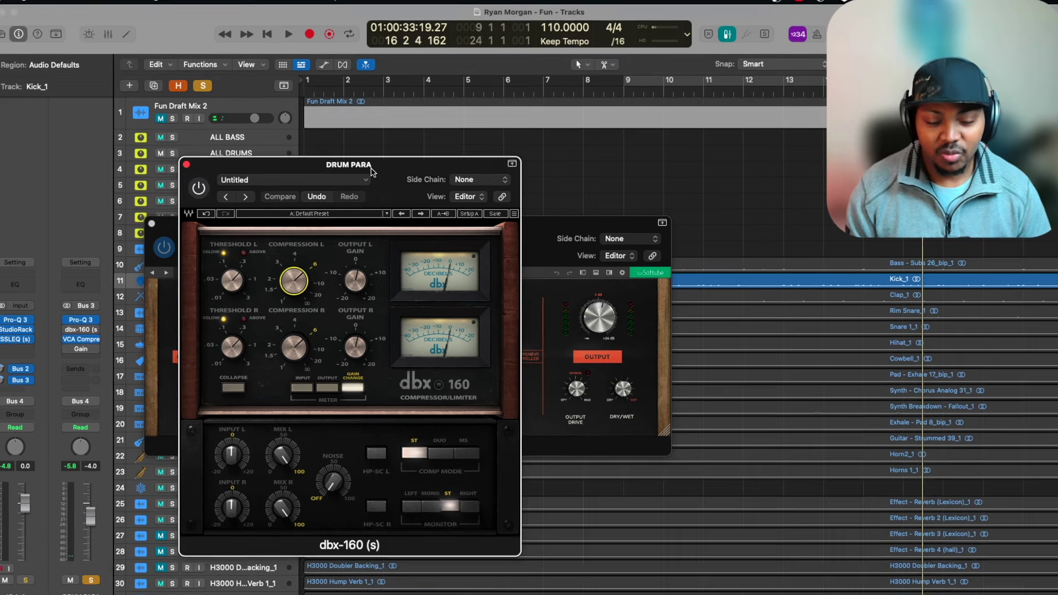
{"action": "left_click_drag", "start_coordinate": [370, 177], "coordinate": [363, 165]}
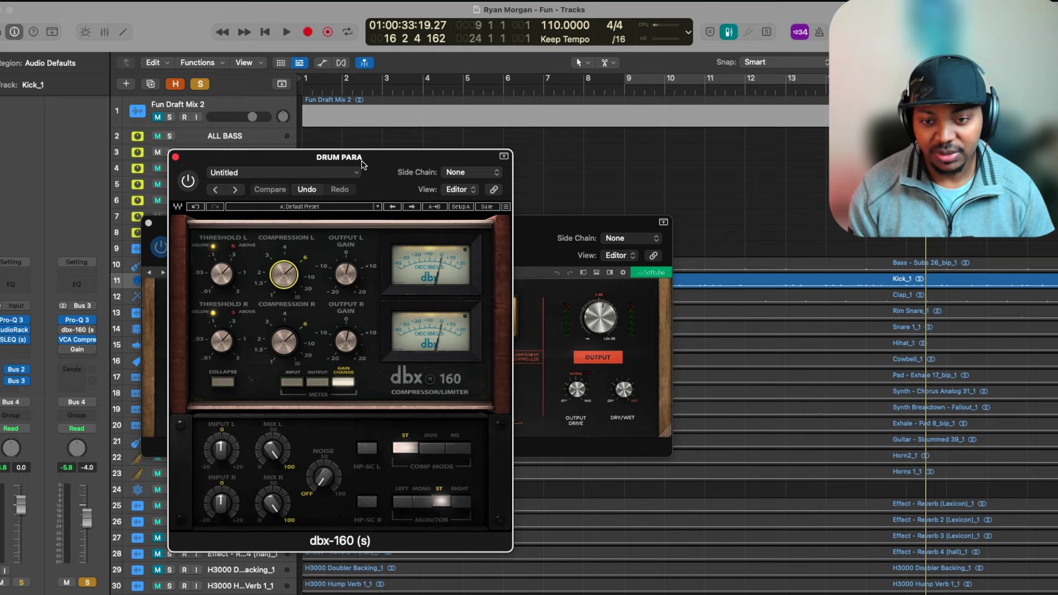
{"action": "left_click", "coordinate": [176, 157]}
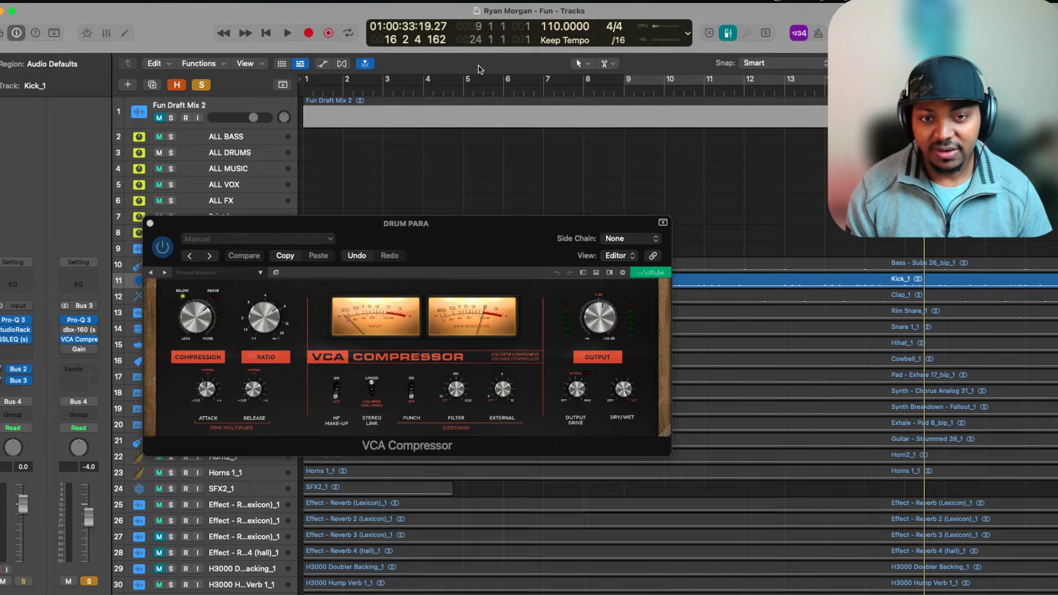
Step: Cycle bars 4–8, play the loop, and shift the compressor window down
{"action": "left_click", "coordinate": [427, 83]}
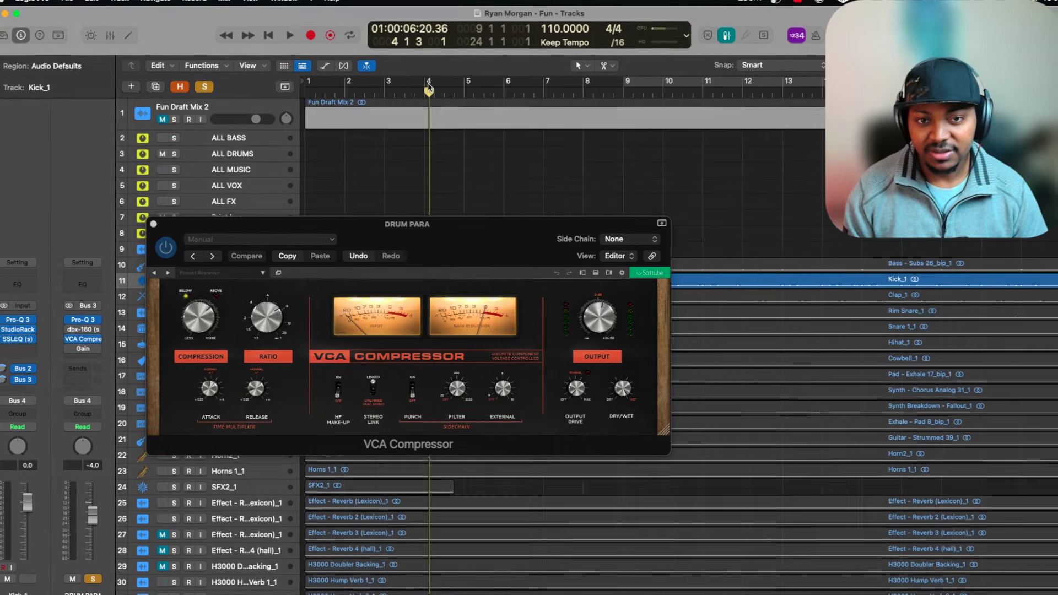
{"action": "left_click_drag", "start_coordinate": [428, 83], "coordinate": [586, 83]}
{"action": "key", "text": "space"}
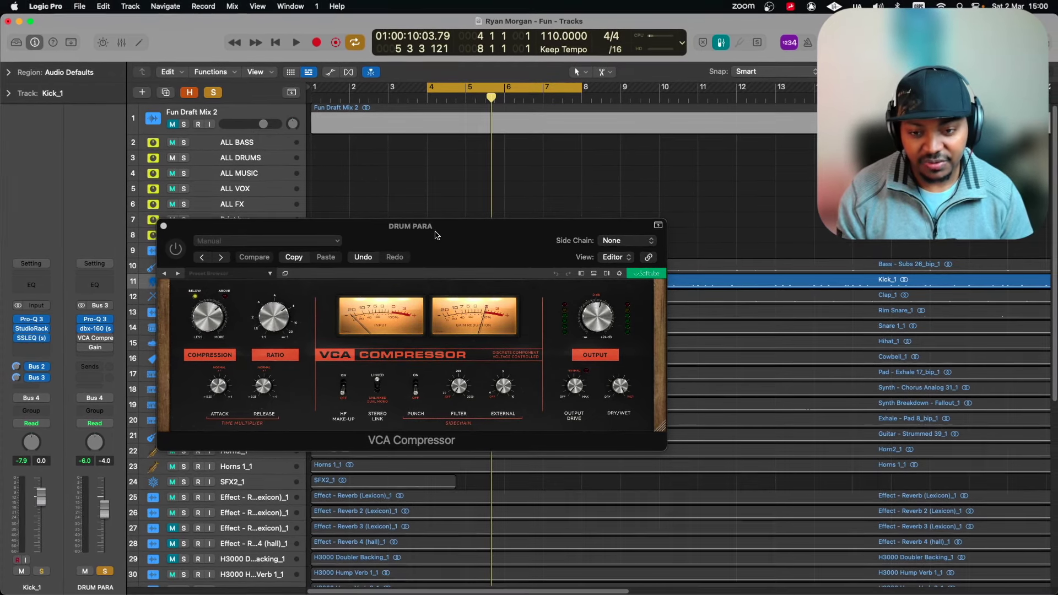
{"action": "mouse_move", "coordinate": [389, 239]}
{"action": "left_mouse_down"}
{"action": "mouse_move", "coordinate": [403, 300]}
{"action": "mouse_move", "coordinate": [397, 271]}
{"action": "left_mouse_up"}
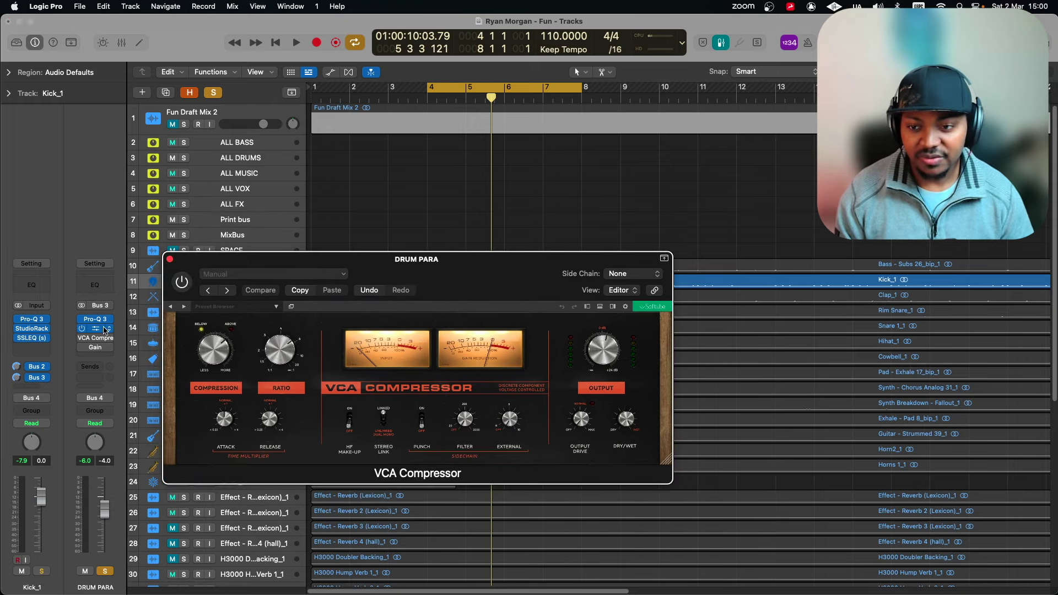
{"action": "left_click", "coordinate": [81, 335]}
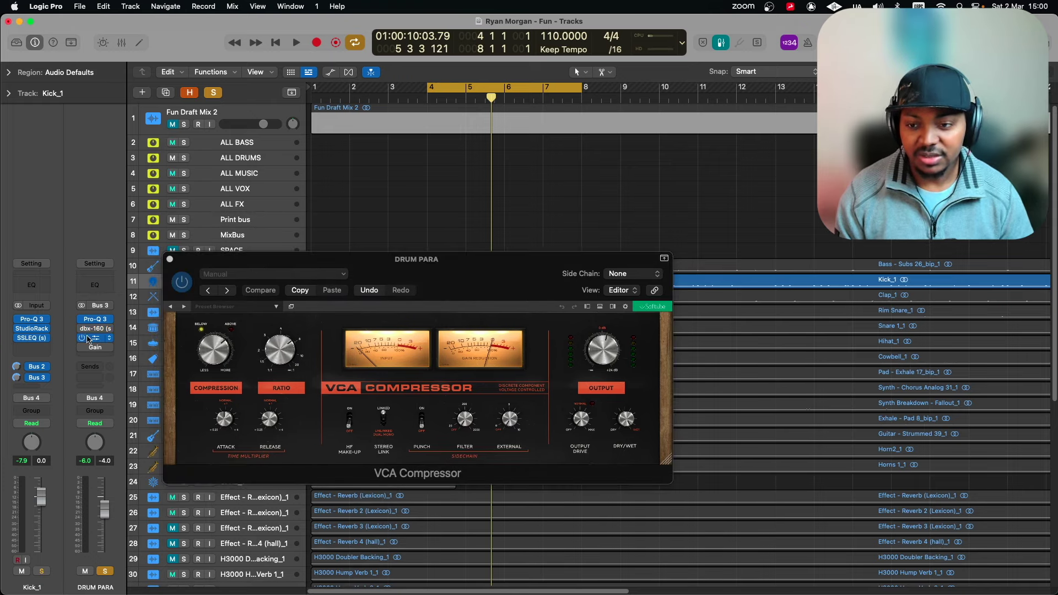
{"action": "left_click", "coordinate": [93, 339]}
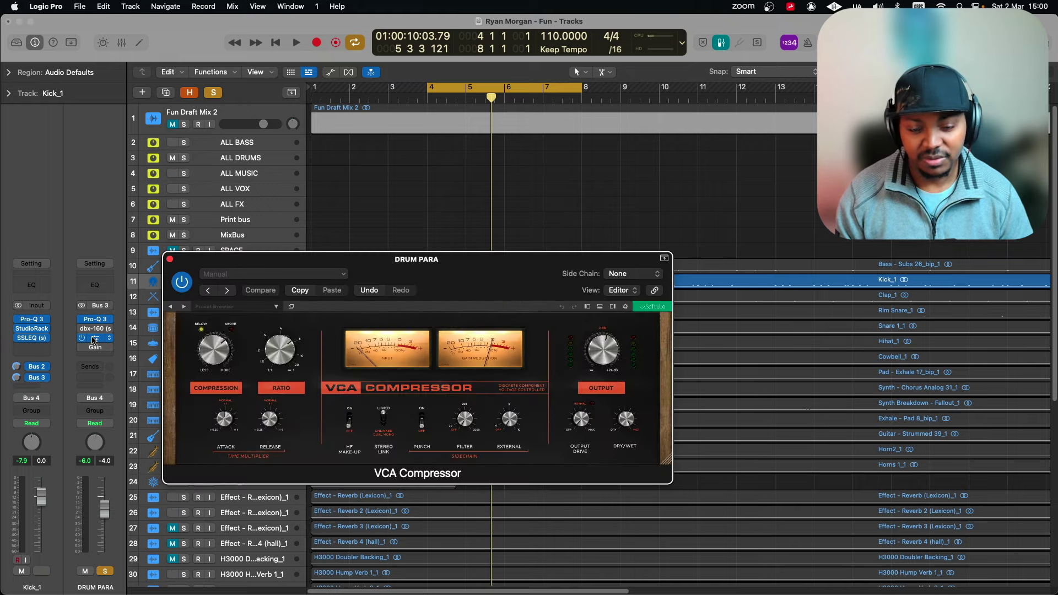
{"action": "key", "text": "space"}
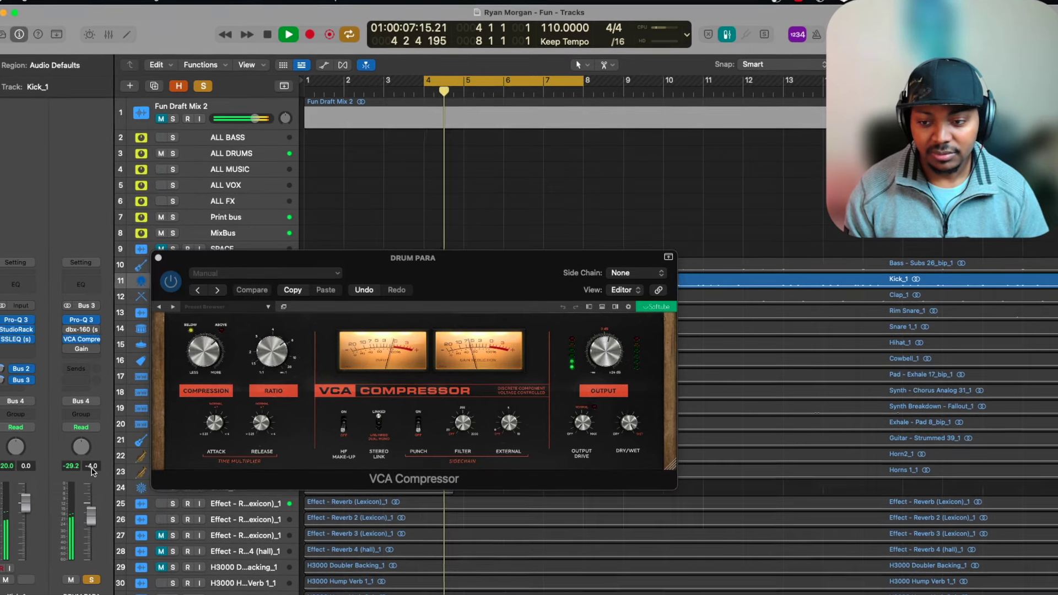
{"action": "key", "text": "space"}
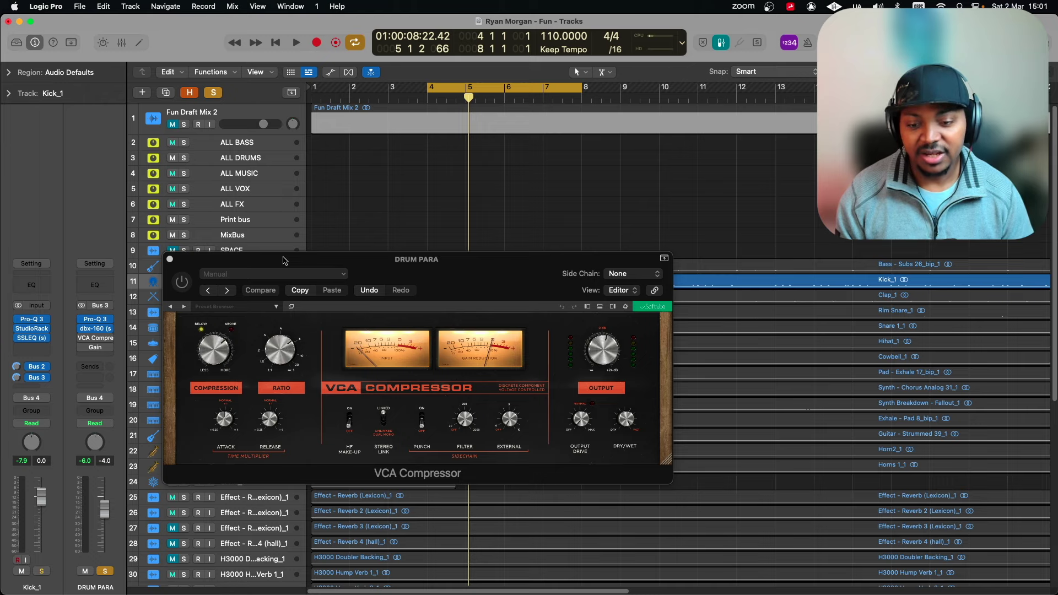
{"action": "left_click_drag", "start_coordinate": [259, 263], "coordinate": [266, 264]}
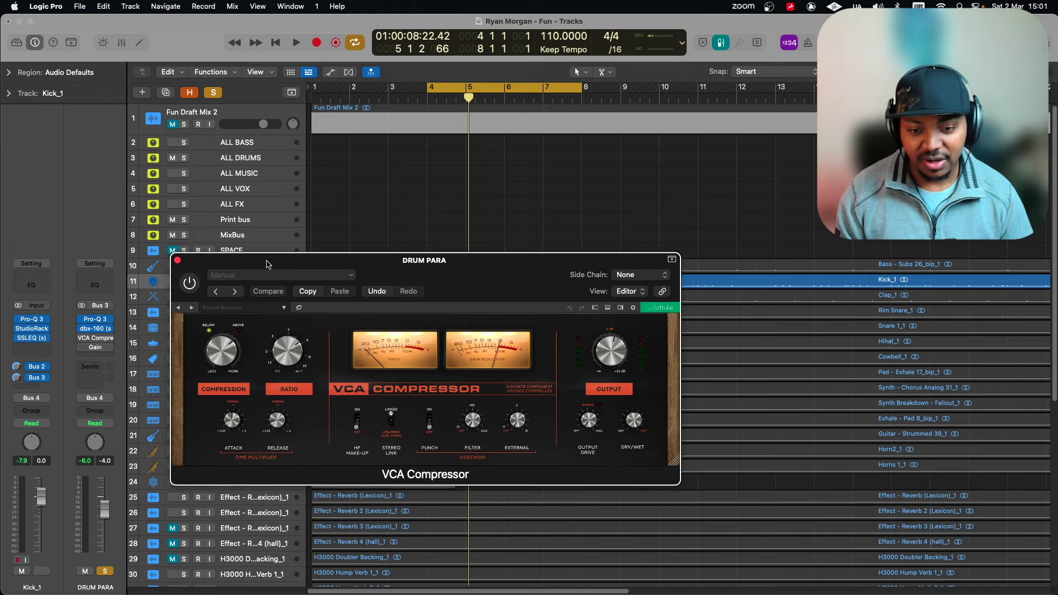
{"action": "left_click_drag", "start_coordinate": [335, 283], "coordinate": [361, 292]}
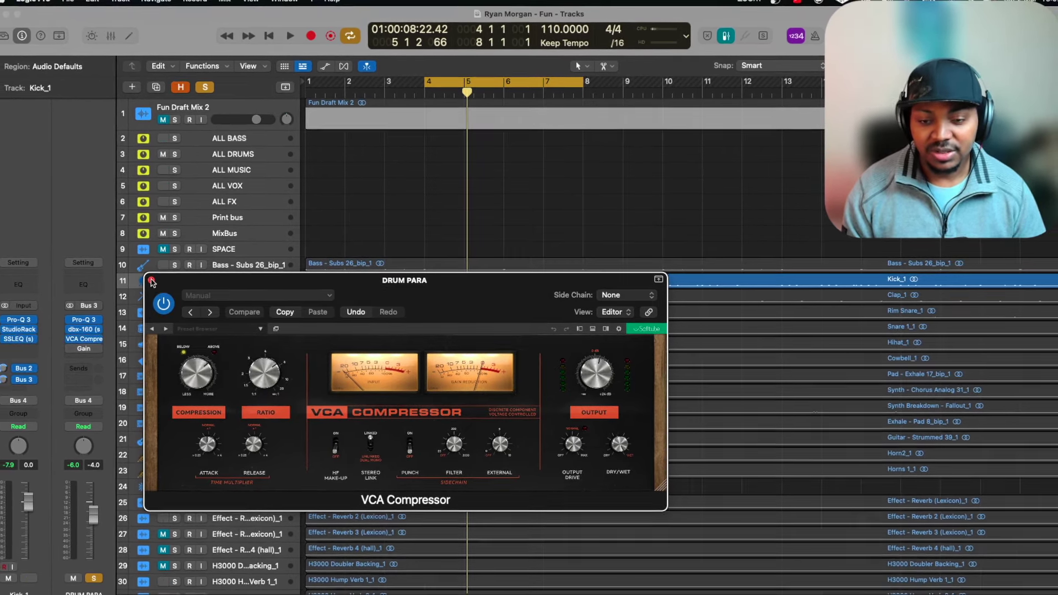
Step: Close the VCA Compressor, open DRUM PARA's Gain plugin, and play with Kick_1 soloed
{"action": "left_click", "coordinate": [152, 281]}
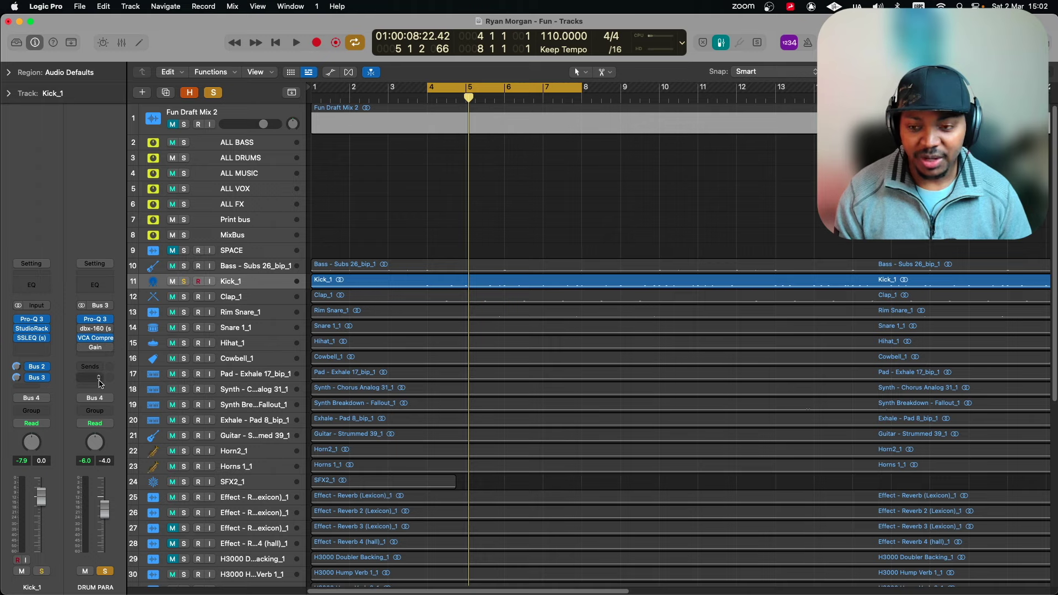
{"action": "left_click", "coordinate": [97, 347]}
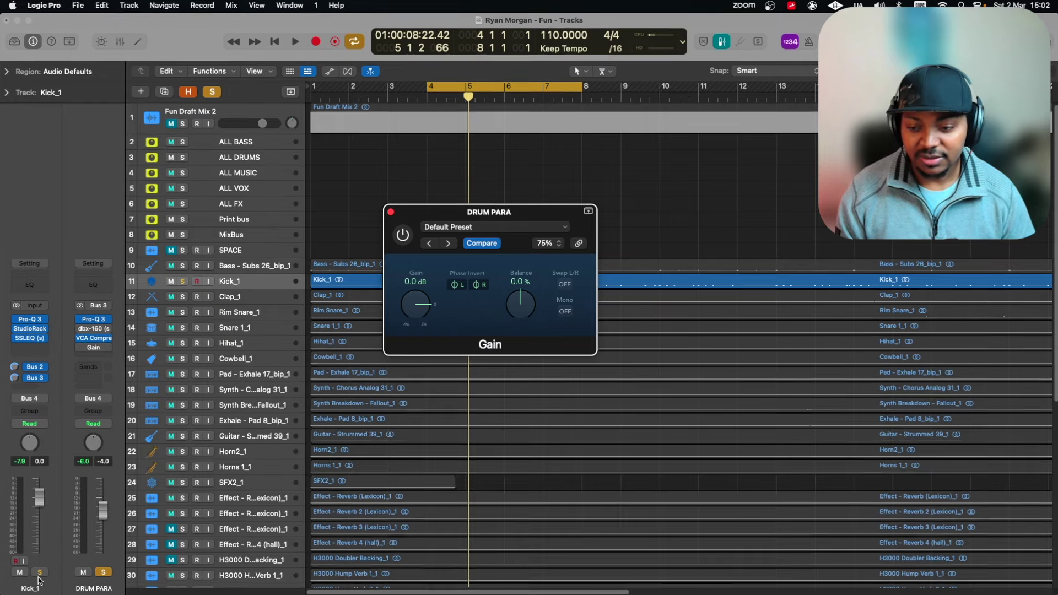
{"action": "key", "text": "s"}
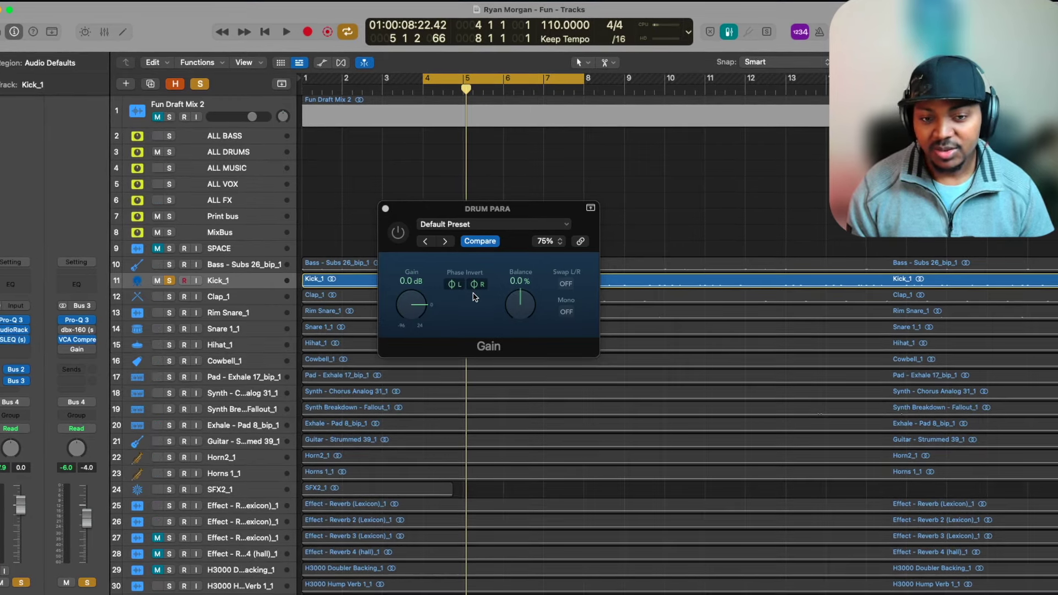
{"action": "key", "text": "space"}
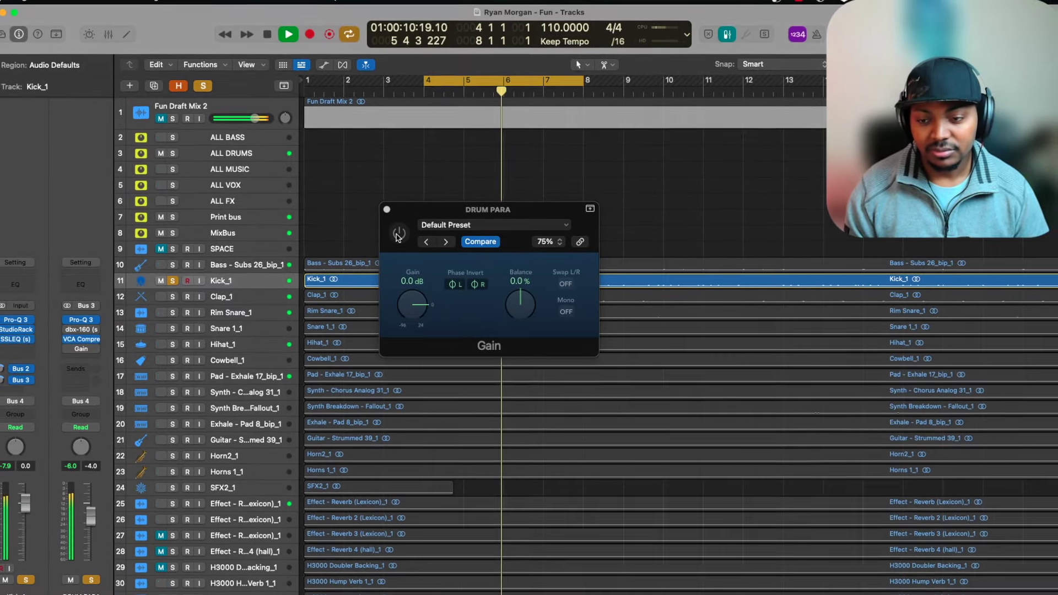
Step: Power on the Gain plugin, toggle DRUM PARA solo twice, and close Gain
{"action": "left_click", "coordinate": [398, 235]}
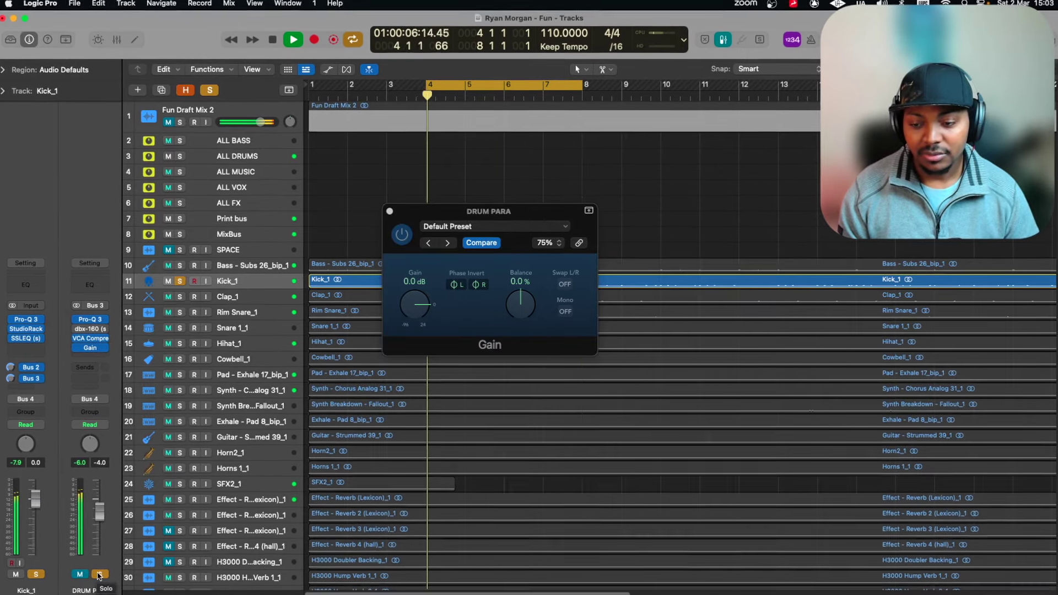
{"action": "left_click", "coordinate": [98, 575]}
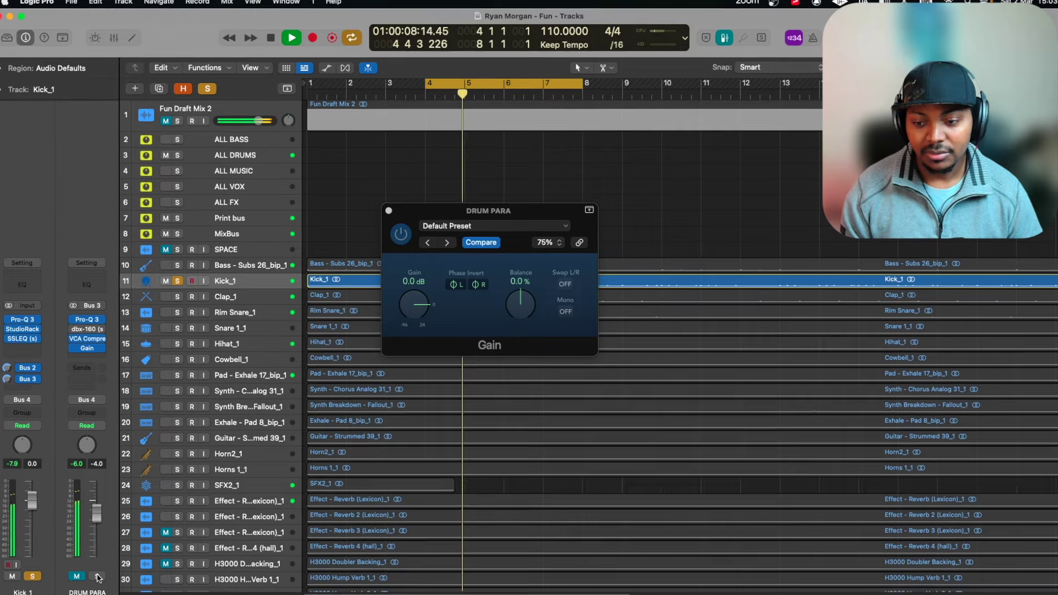
{"action": "left_click", "coordinate": [98, 577]}
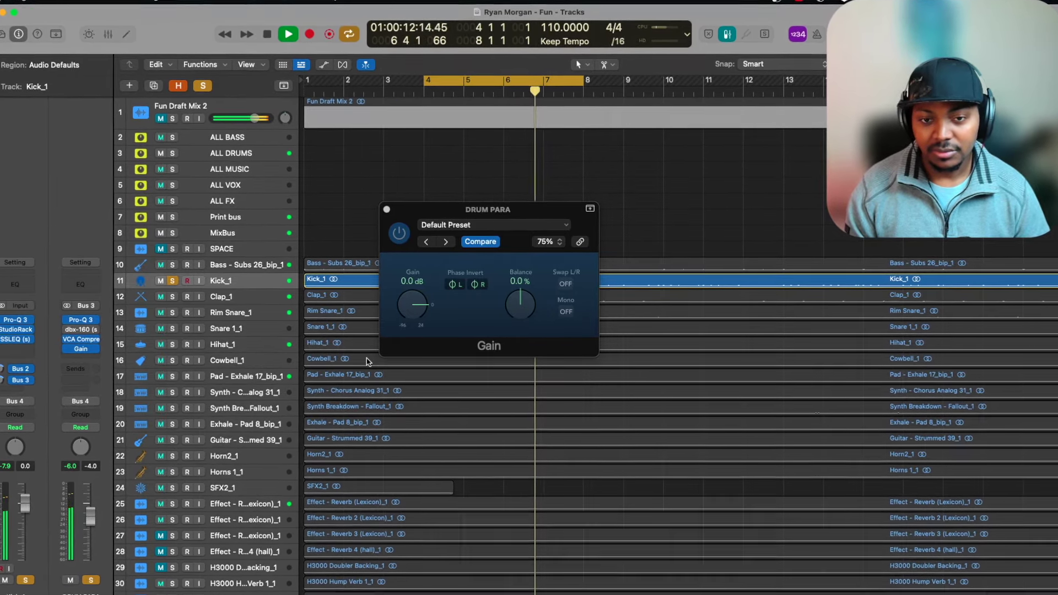
{"action": "left_click", "coordinate": [387, 208]}
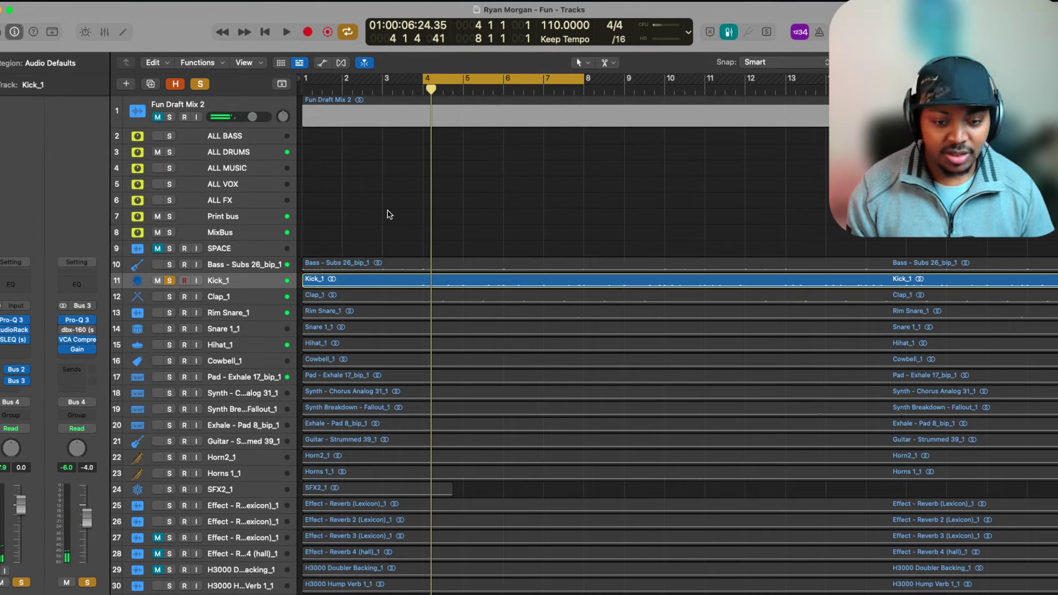
{"action": "left_click", "coordinate": [79, 351]}
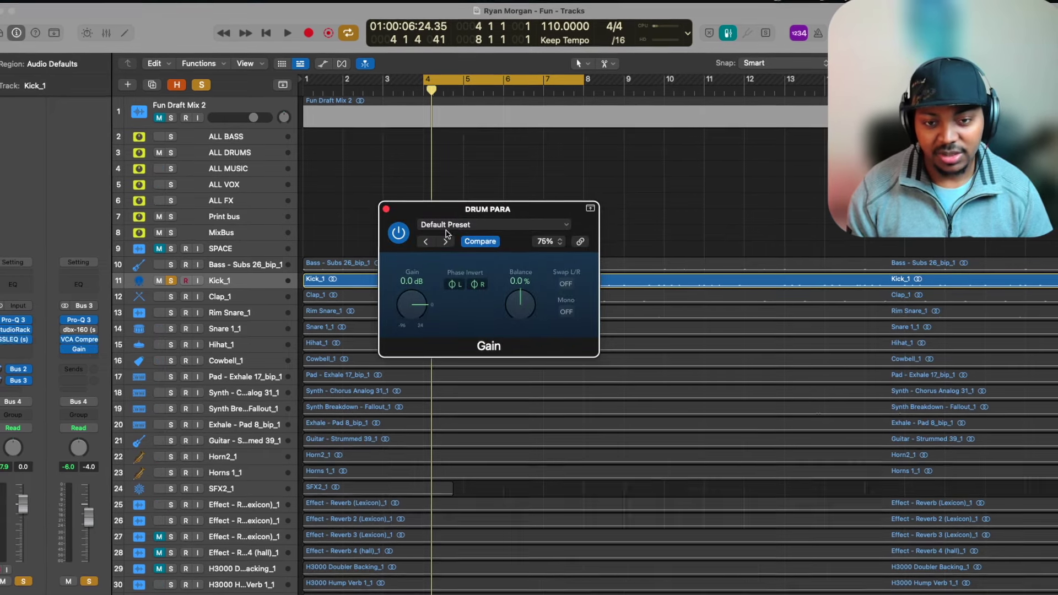
{"action": "left_click", "coordinate": [386, 208]}
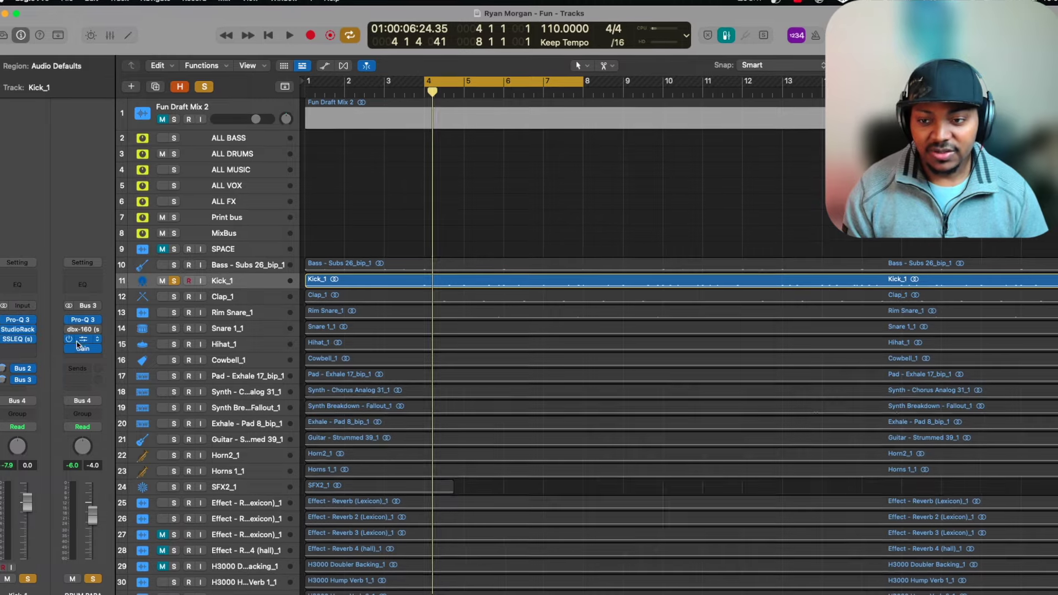
{"action": "left_click", "coordinate": [81, 339]}
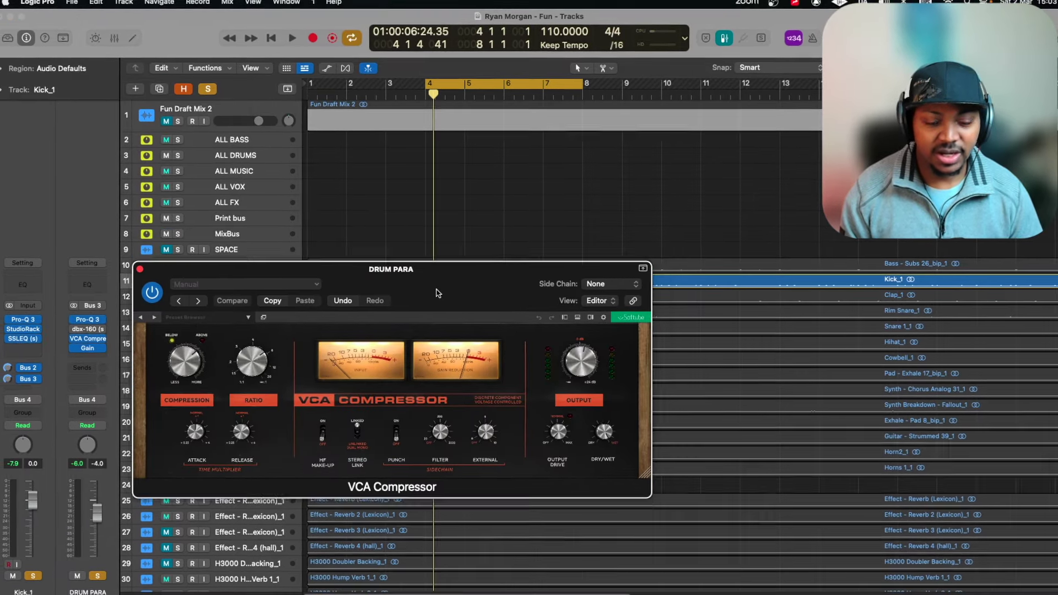
{"action": "left_click_drag", "start_coordinate": [368, 284], "coordinate": [315, 224]}
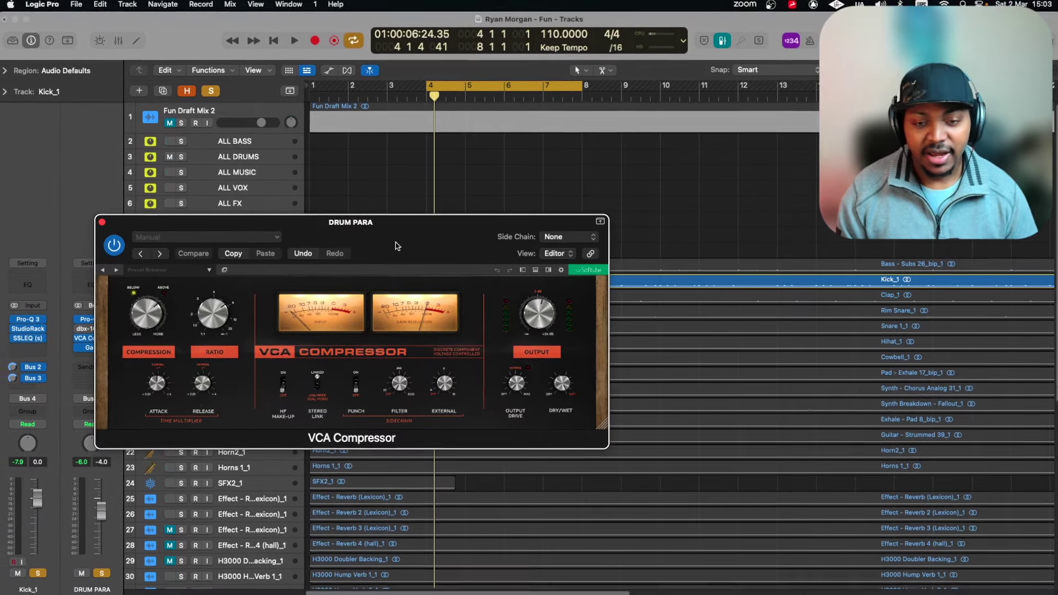
{"action": "left_click", "coordinate": [103, 223]}
Step: Select and solo the ALL DRUMS bus, then start playback
{"action": "left_click", "coordinate": [249, 161]}
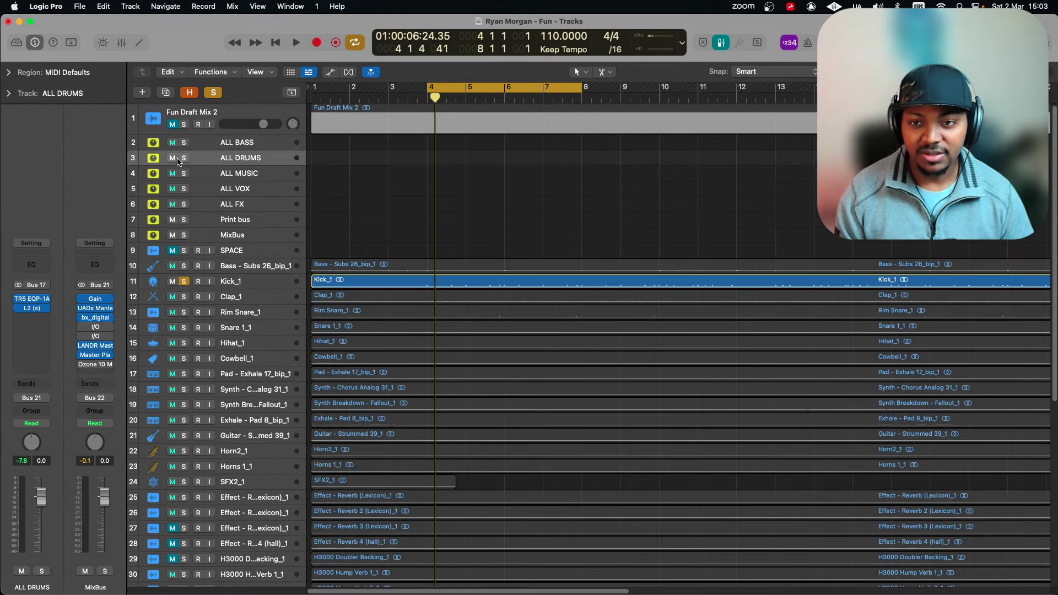
{"action": "left_click", "coordinate": [183, 157]}
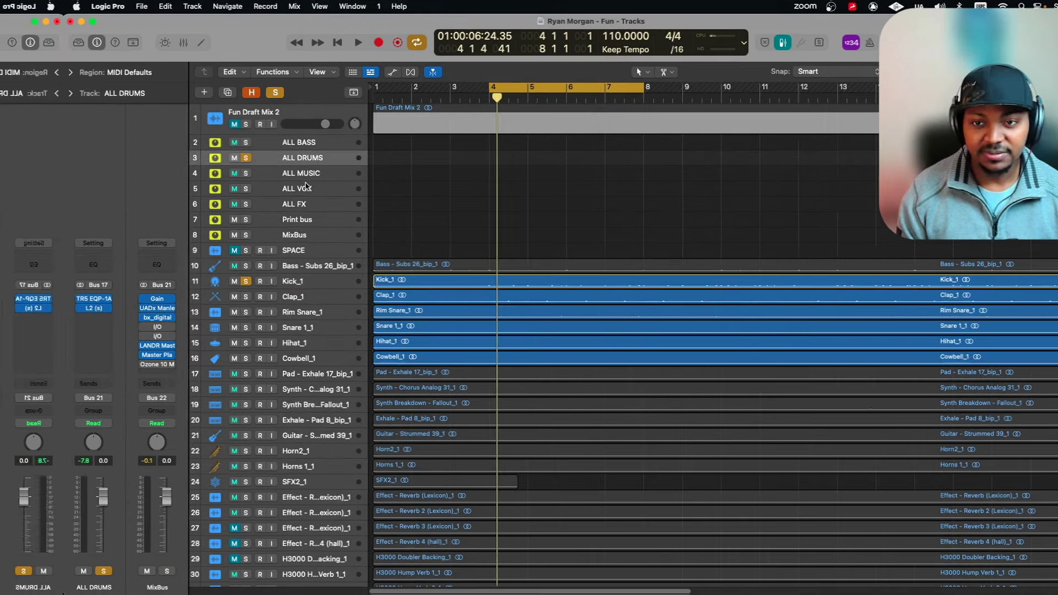
{"action": "key", "text": "space"}
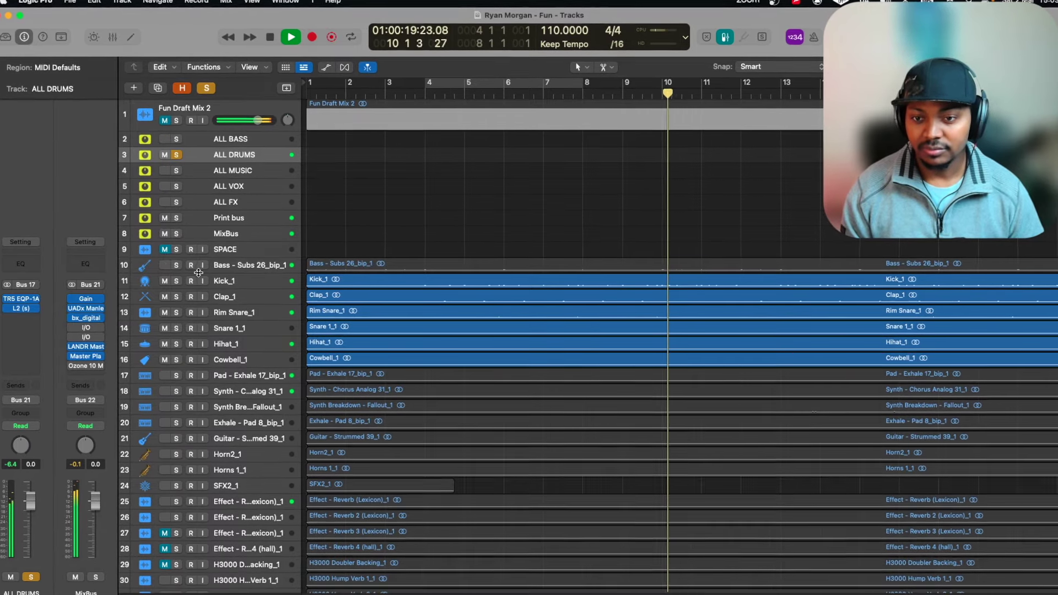
Step: Briefly solo Bass - Subs 26_bip_1 with the drums, unsolo it, and stop playback
{"action": "left_click", "coordinate": [176, 266]}
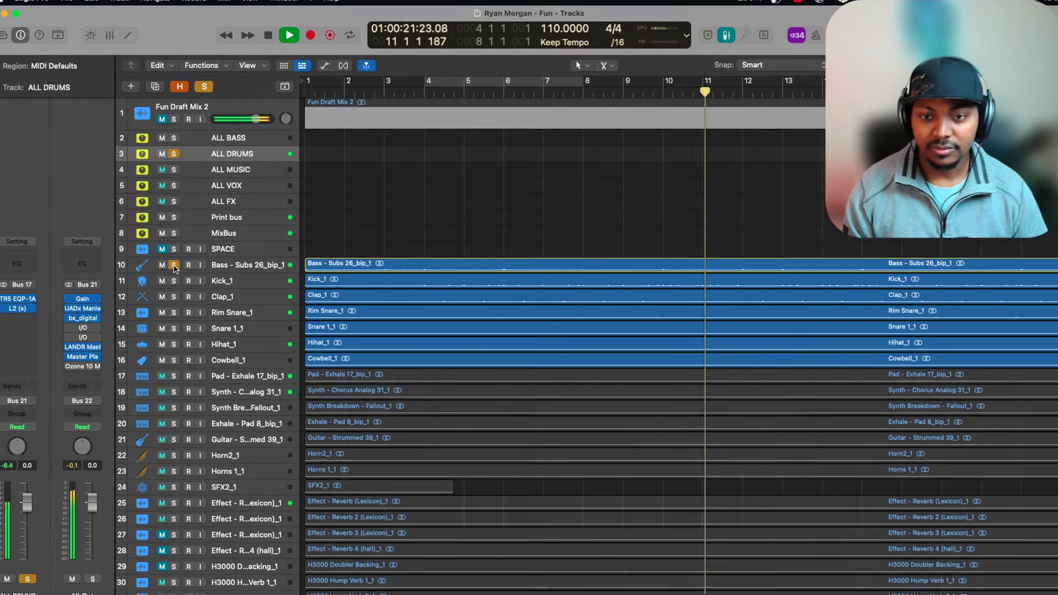
{"action": "left_click", "coordinate": [226, 265]}
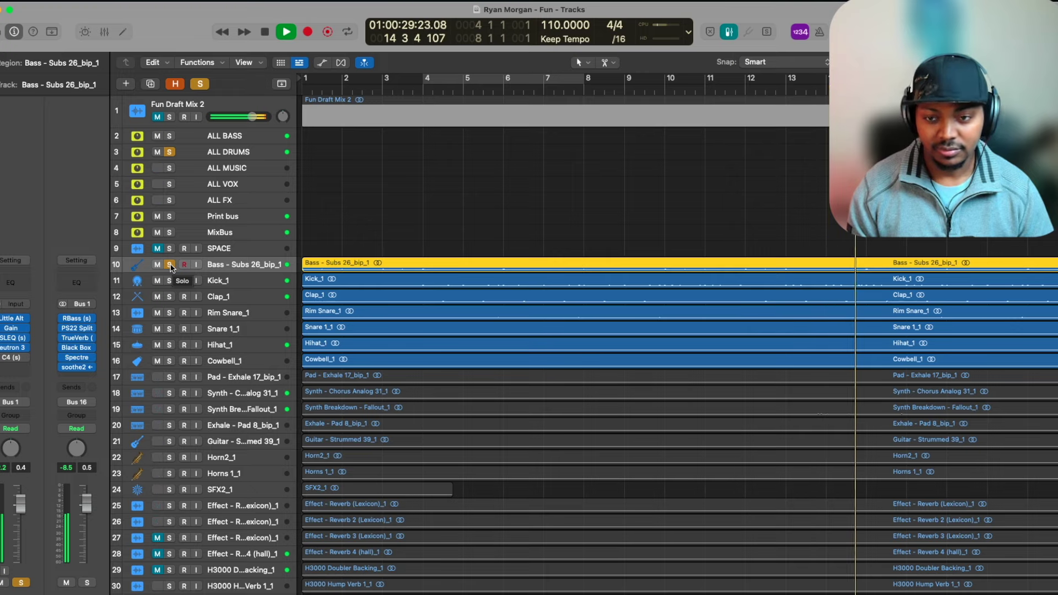
{"action": "left_click", "coordinate": [170, 265]}
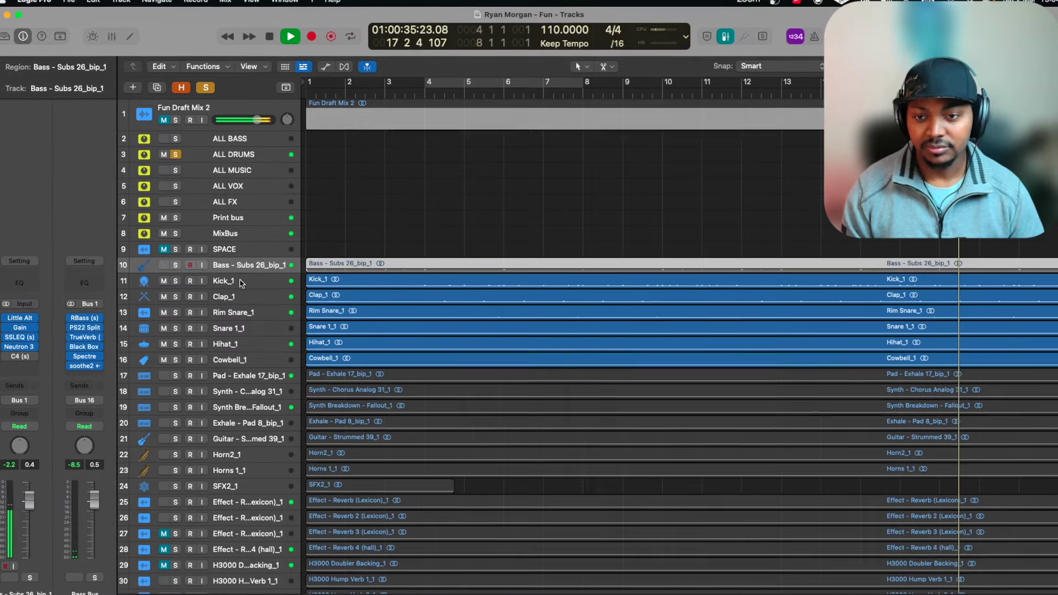
{"action": "key", "text": "space"}
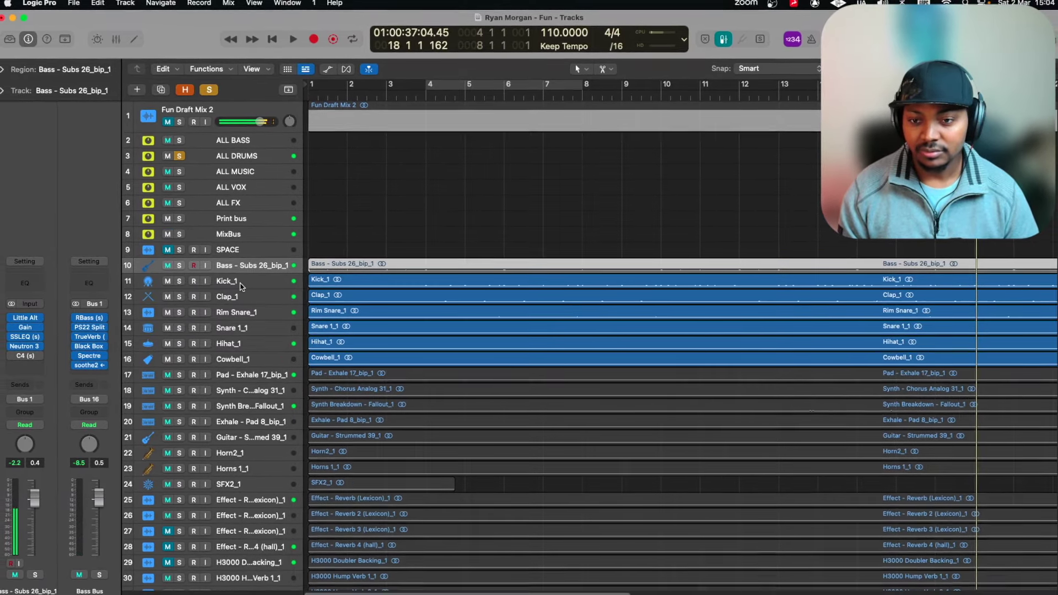